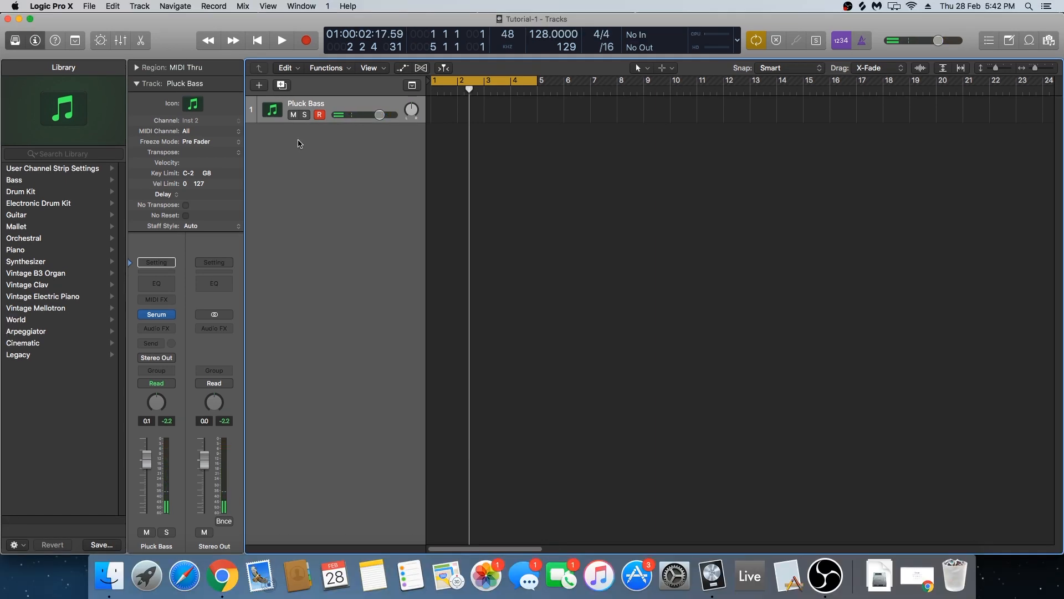
Step: Create one new software instrument track with Serum as its instrument
{"action": "key", "text": "alt+super+n"}
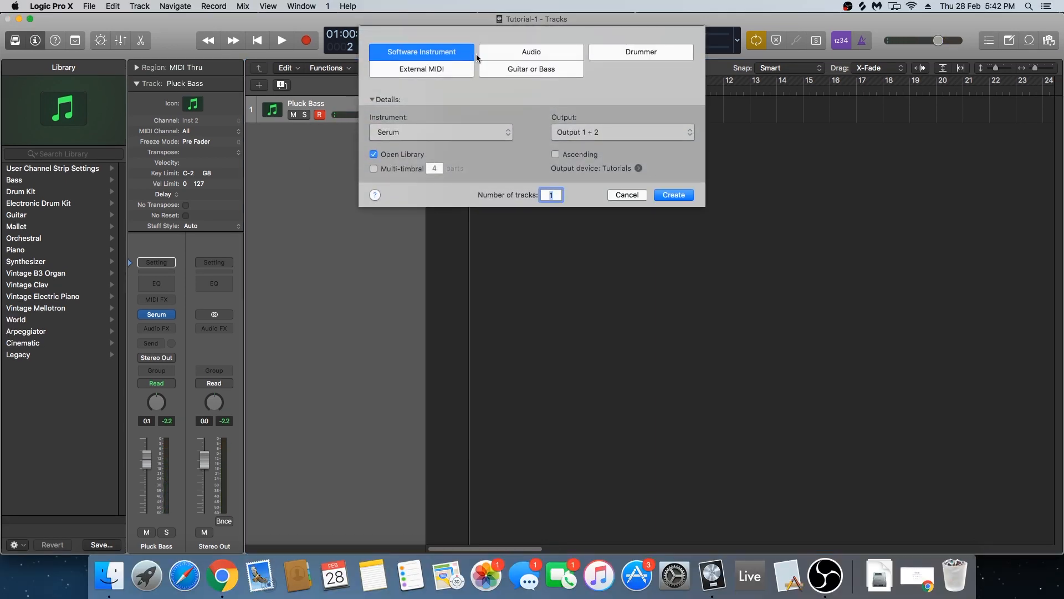
{"action": "key", "text": "Return"}
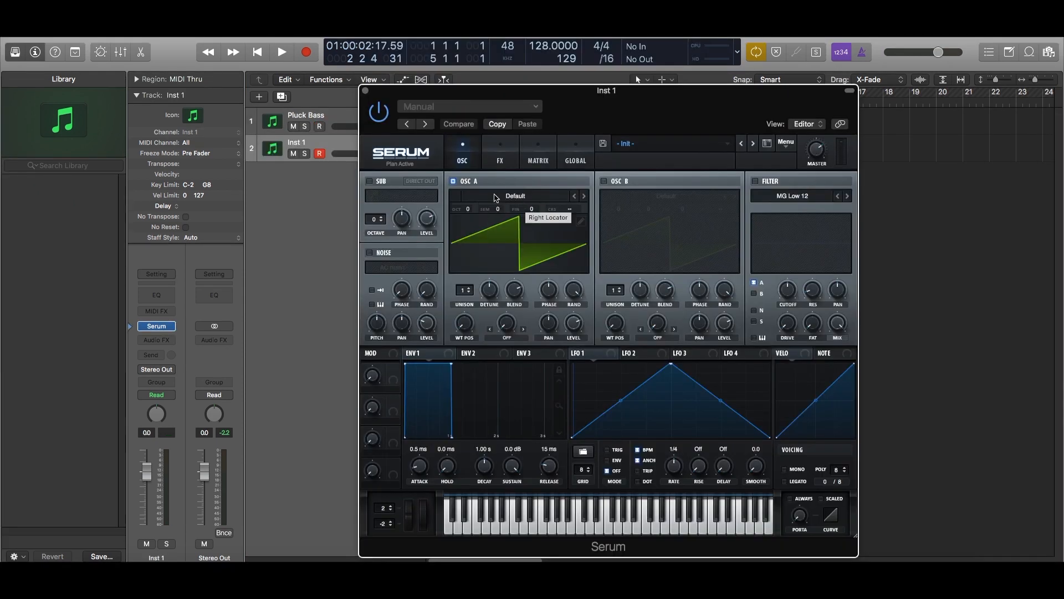
Step: Load the Digital wavetable ICanHasKick into oscillator A and adjust its wavetable position to a frame with a visible swept waveform
{"action": "left_click", "coordinate": [511, 198]}
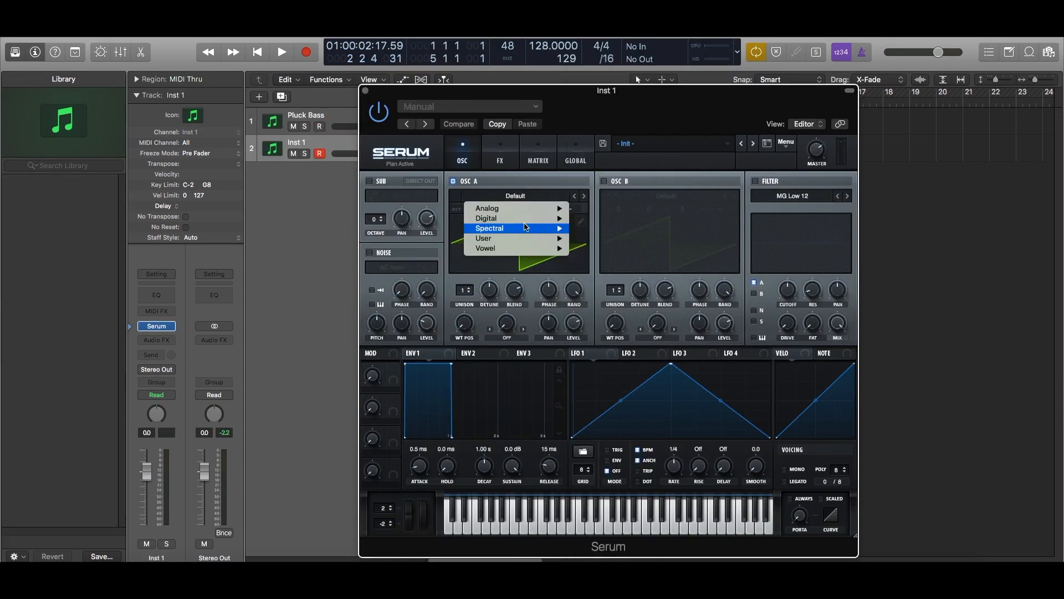
{"action": "mouse_move", "coordinate": [528, 218]}
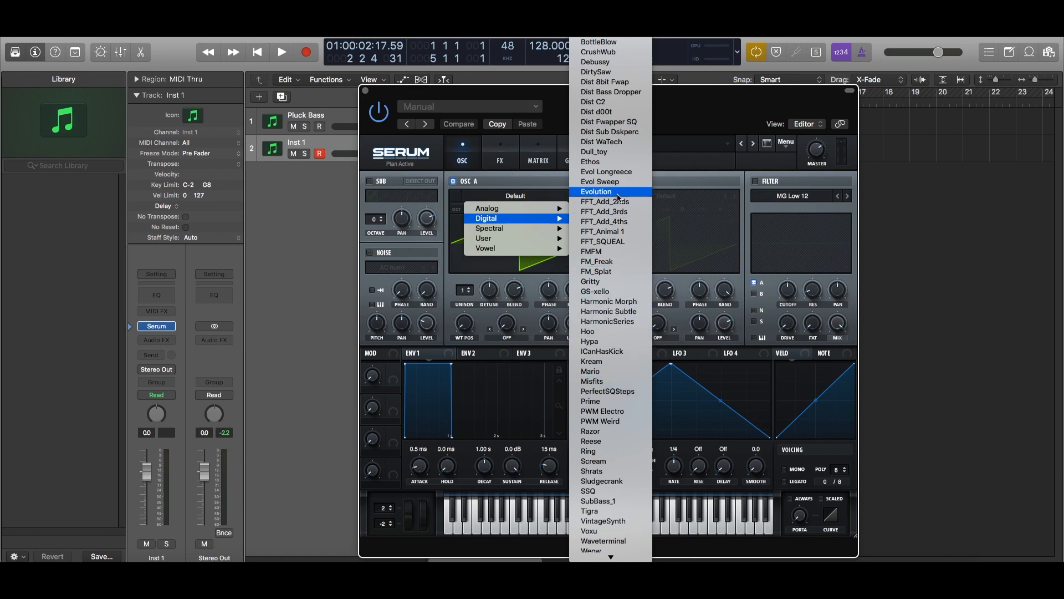
{"action": "left_click", "coordinate": [619, 355]}
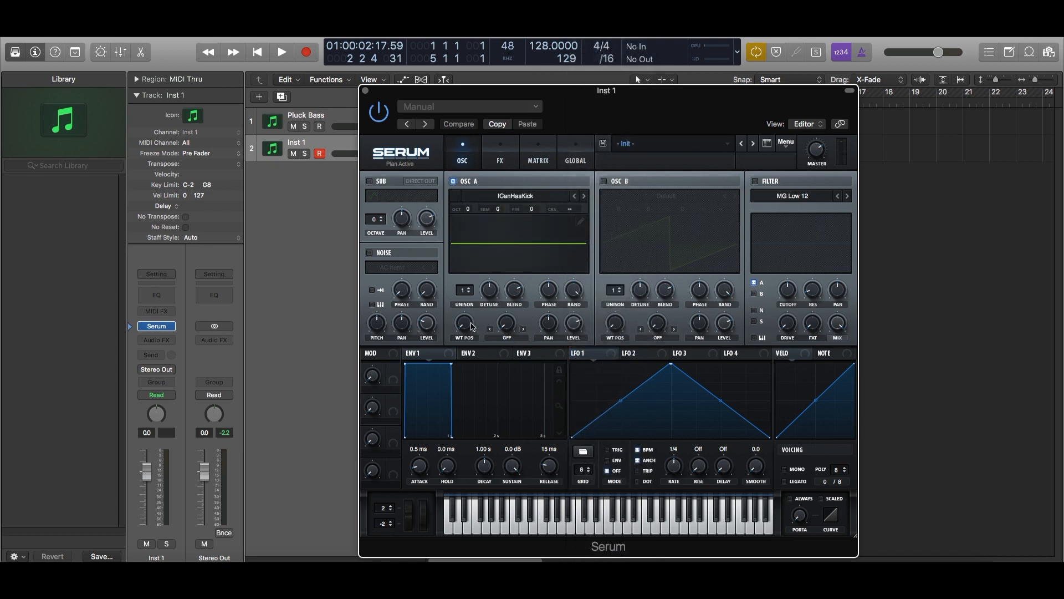
{"action": "mouse_move", "coordinate": [473, 326]}
{"action": "left_mouse_down"}
{"action": "mouse_move", "coordinate": [468, 278]}
{"action": "mouse_move", "coordinate": [461, 320]}
{"action": "left_mouse_up"}
{"action": "left_click_drag", "start_coordinate": [635, 134], "coordinate": [645, 105]}
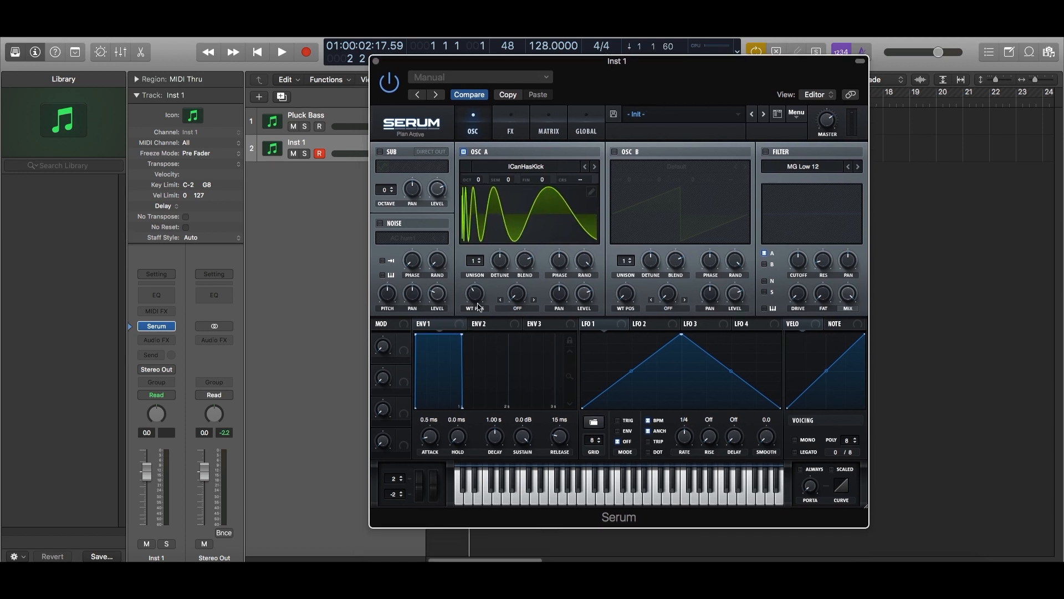
{"action": "left_click_drag", "start_coordinate": [480, 307], "coordinate": [480, 307]}
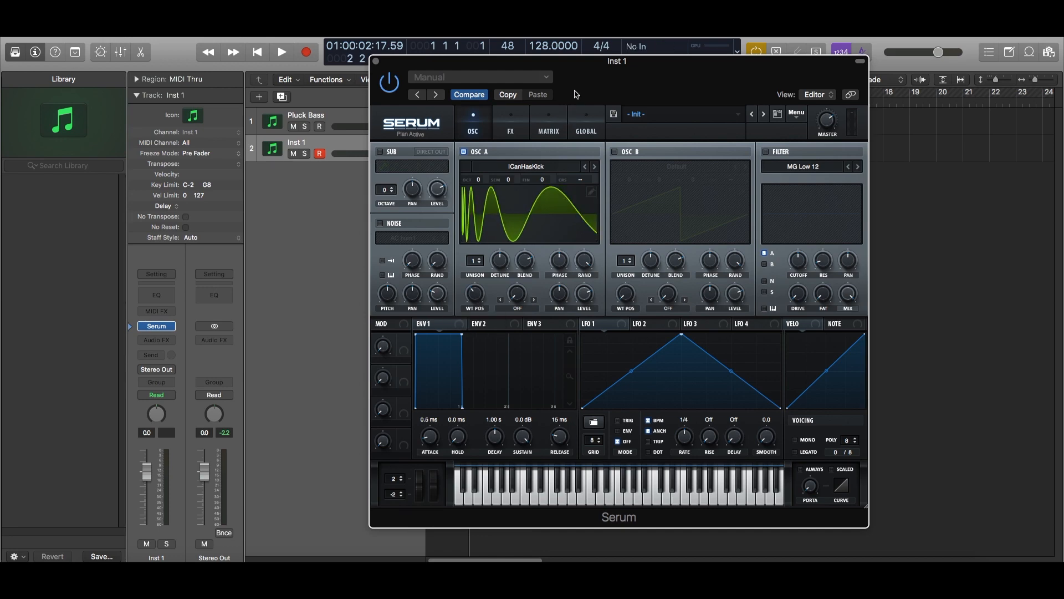
Step: Lower the Inst 1 track volume to -3.9 dB, moving the Serum window clear of the track's volume slider
{"action": "left_click_drag", "start_coordinate": [576, 95], "coordinate": [595, 194]}
{"action": "left_click_drag", "start_coordinate": [379, 160], "coordinate": [369, 160]}
{"action": "left_click_drag", "start_coordinate": [594, 183], "coordinate": [584, 121]}
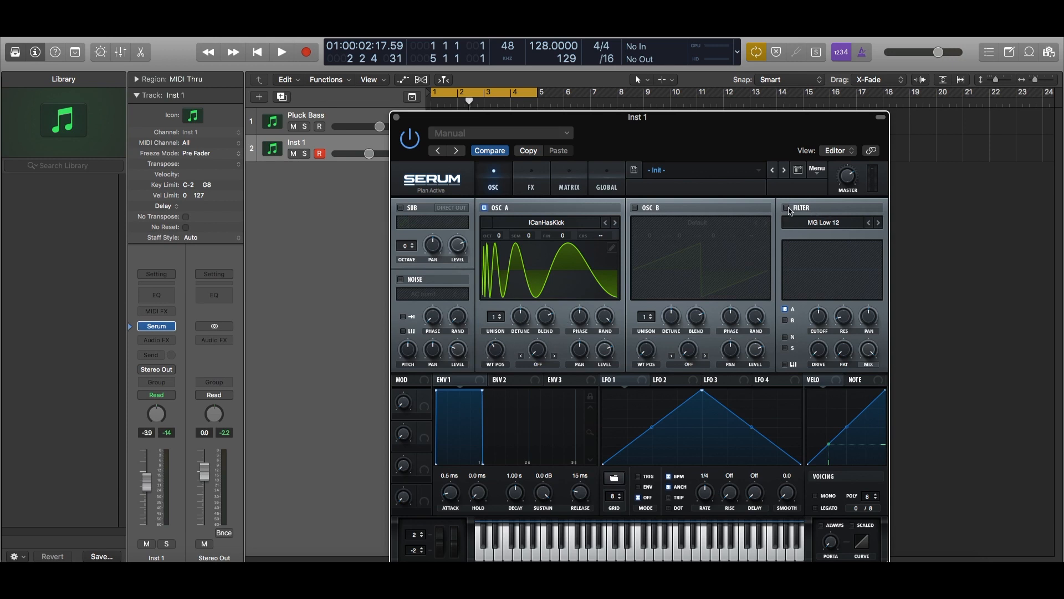
Step: Enable Serum's filter and reshape LFO 1 into a downward curve starting at maximum, with its mode set to ENV
{"action": "left_click", "coordinate": [787, 208]}
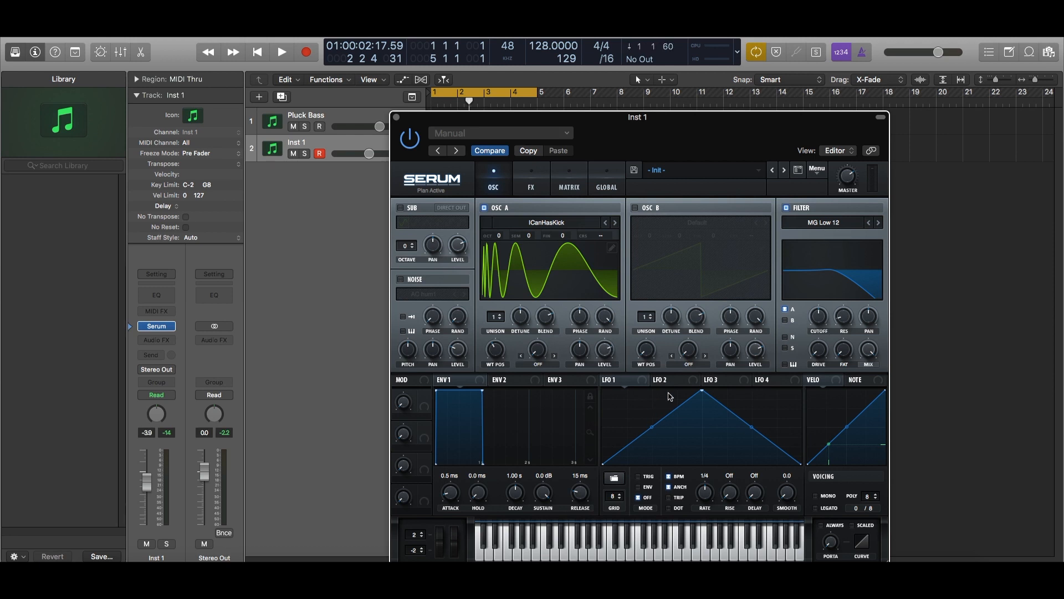
{"action": "left_click_drag", "start_coordinate": [708, 392], "coordinate": [603, 390]}
{"action": "left_click_drag", "start_coordinate": [703, 433], "coordinate": [680, 439]}
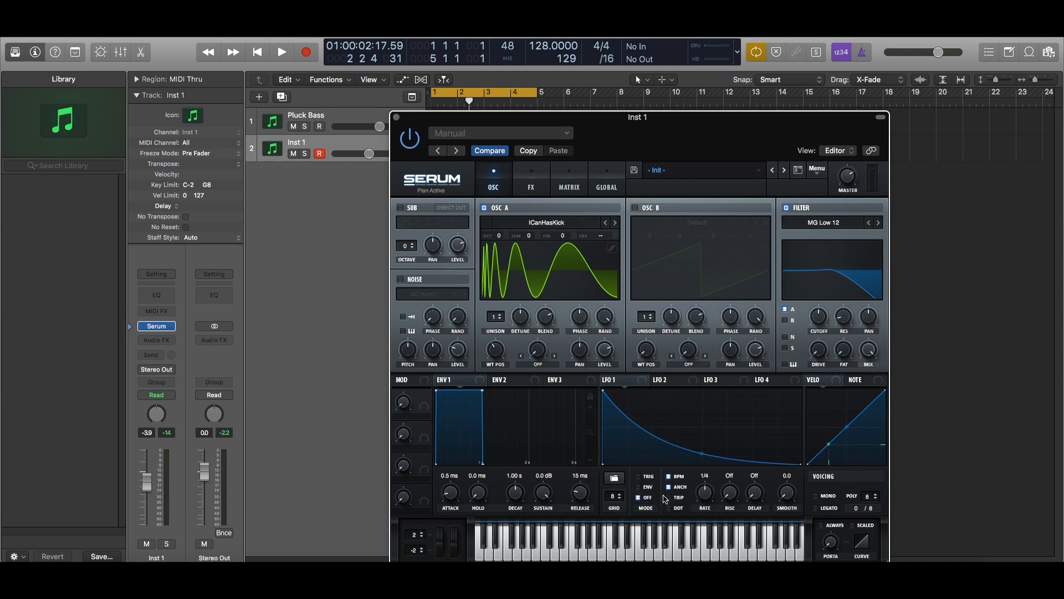
{"action": "left_click", "coordinate": [639, 487]}
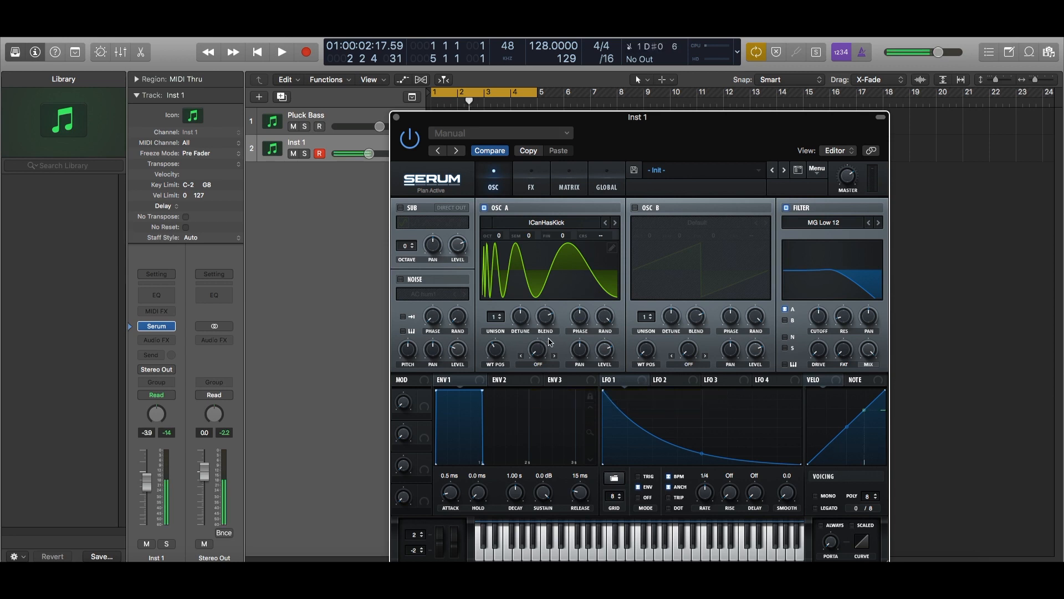
Step: Adjust the filter cutoff and assign LFO 1 to modulate it, tuning the modulation amount
{"action": "mouse_move", "coordinate": [818, 339]}
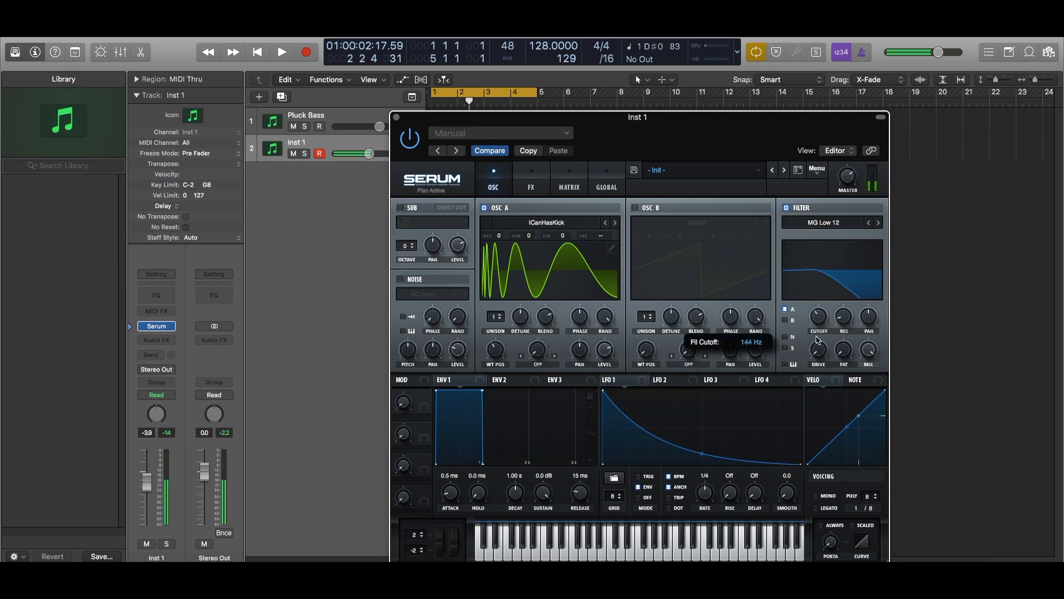
{"action": "left_click_drag", "start_coordinate": [818, 340], "coordinate": [817, 343]}
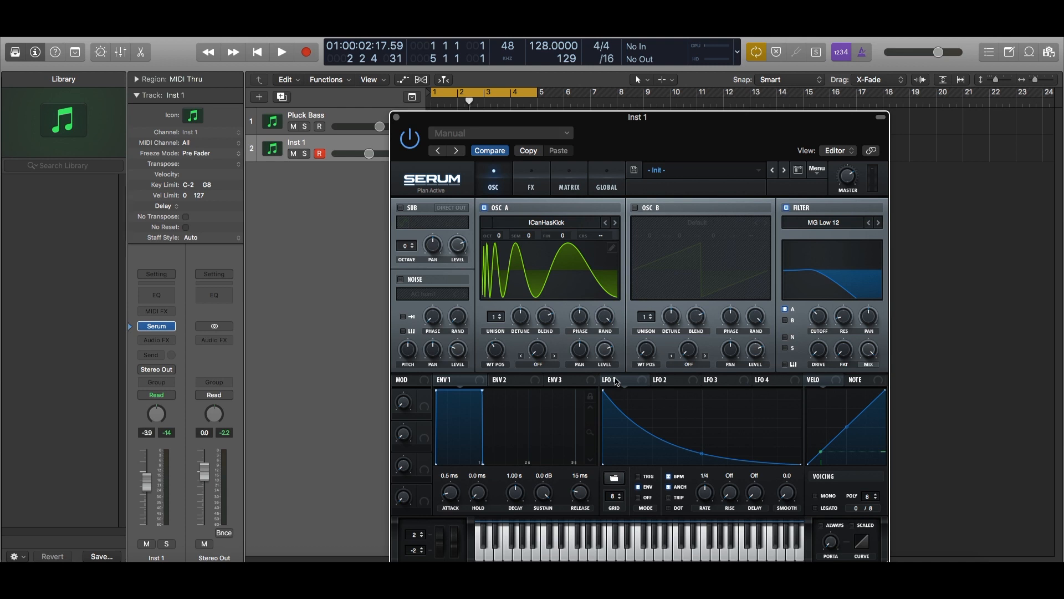
{"action": "left_click_drag", "start_coordinate": [646, 388], "coordinate": [820, 314]}
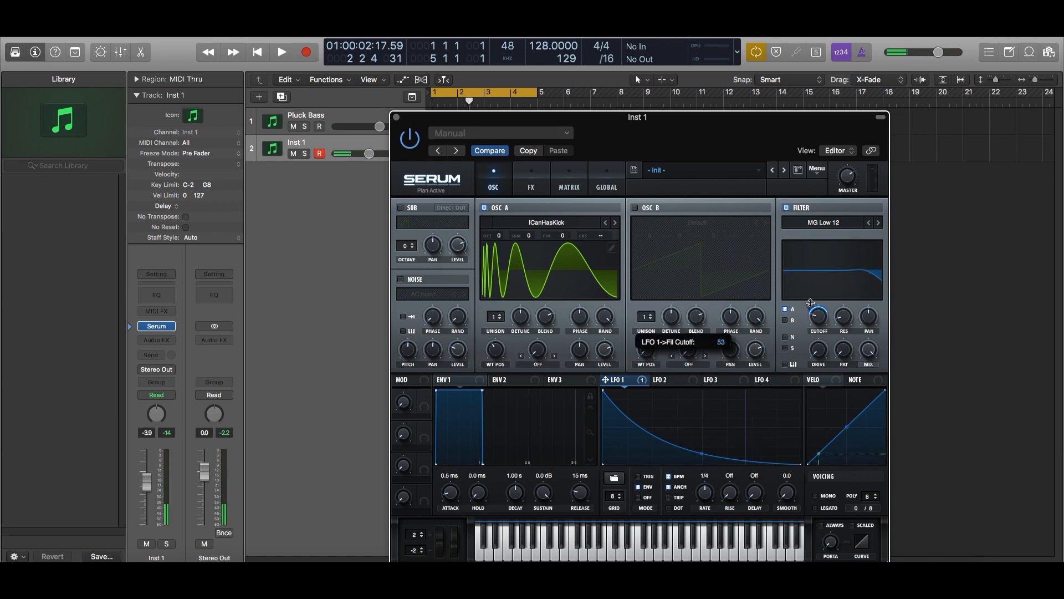
{"action": "mouse_move", "coordinate": [818, 321]}
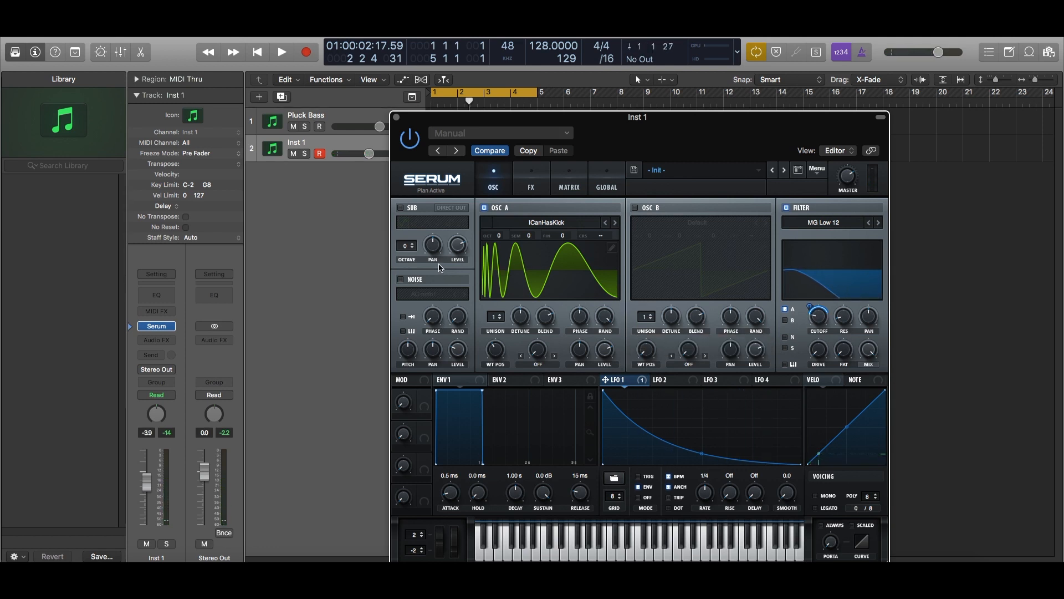
Step: Enable the AC hum1 noise oscillator routed through the filter, fine-tune LFO 1's cutoff modulation, and compare the sound with noise off
{"action": "left_click", "coordinate": [401, 279]}
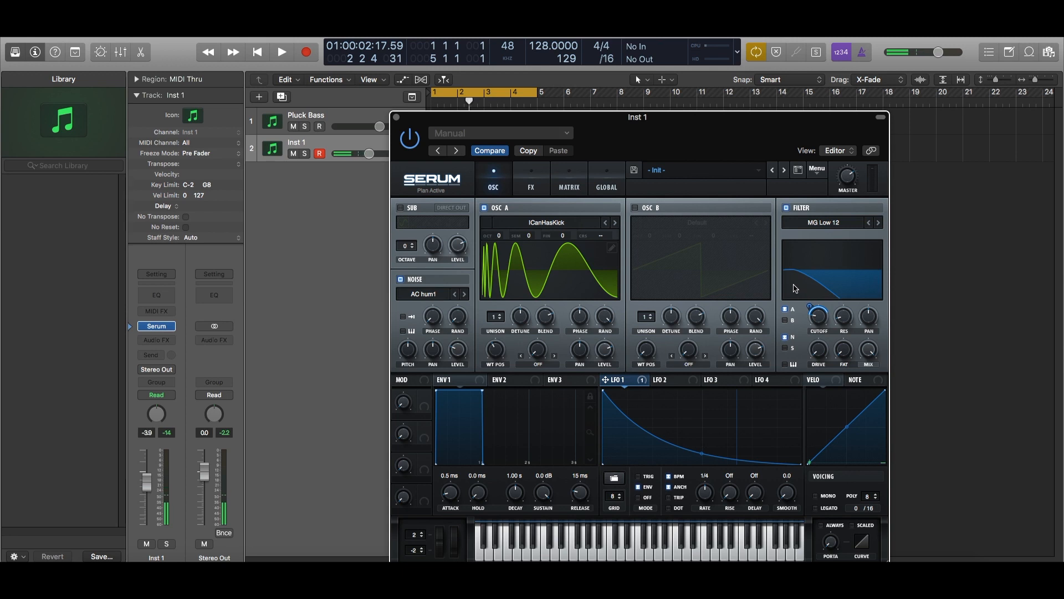
{"action": "left_click_drag", "start_coordinate": [814, 307], "coordinate": [812, 305]}
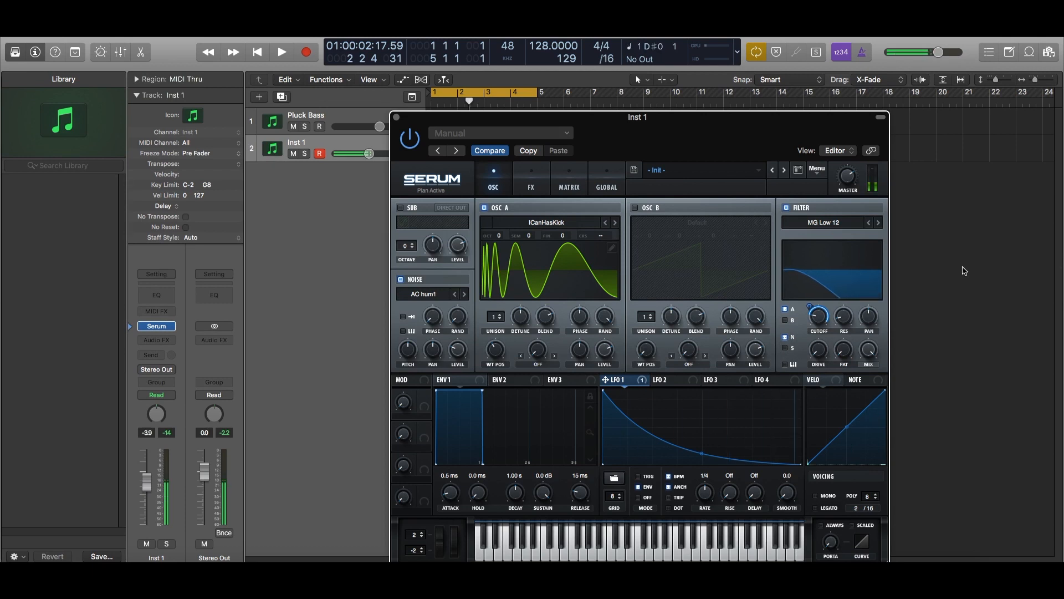
{"action": "left_click", "coordinate": [401, 280]}
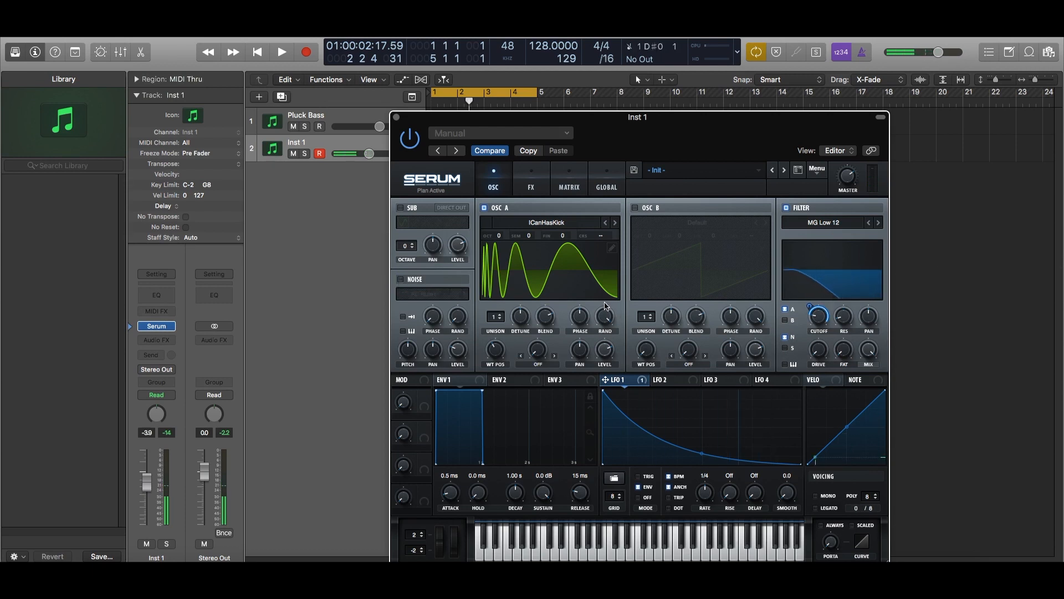
{"action": "mouse_move", "coordinate": [605, 306]}
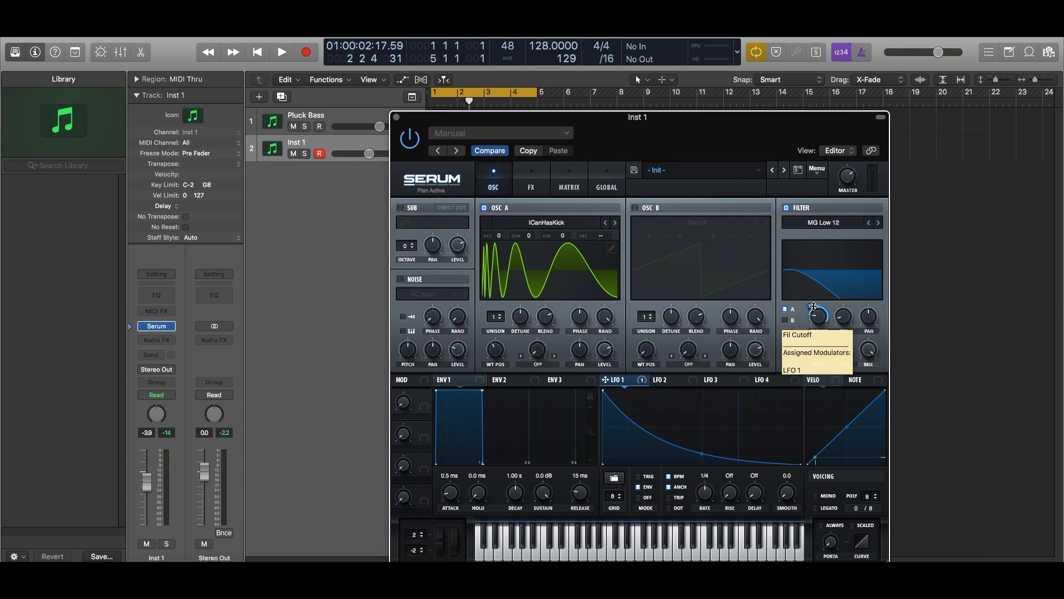
{"action": "left_click", "coordinate": [408, 282]}
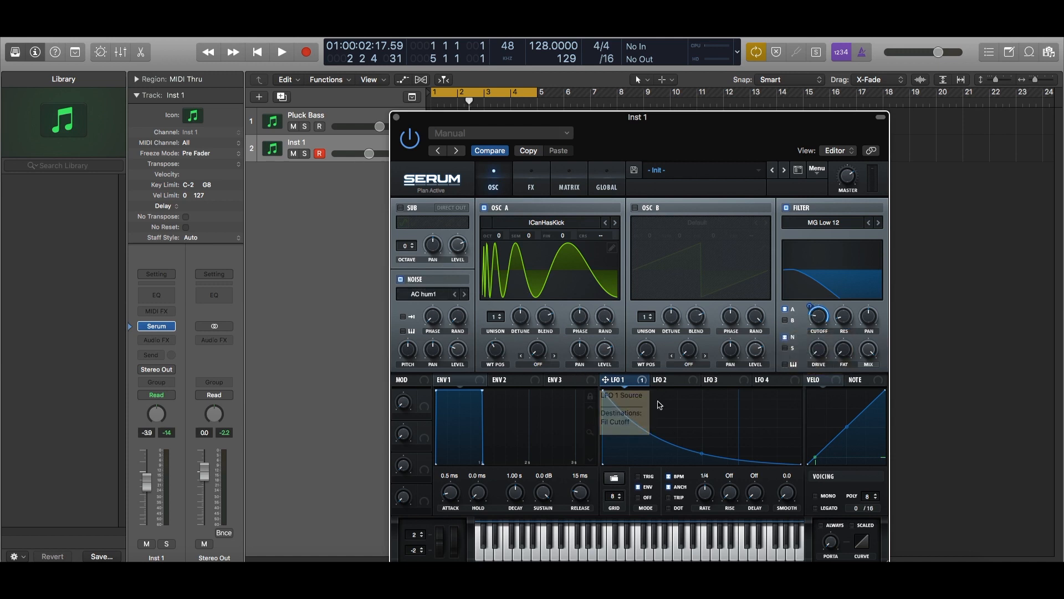
Step: Assign LFO 1 to the noise level with an amount of about 21 and readjust its filter cutoff modulation
{"action": "left_click_drag", "start_coordinate": [607, 381], "coordinate": [457, 351]}
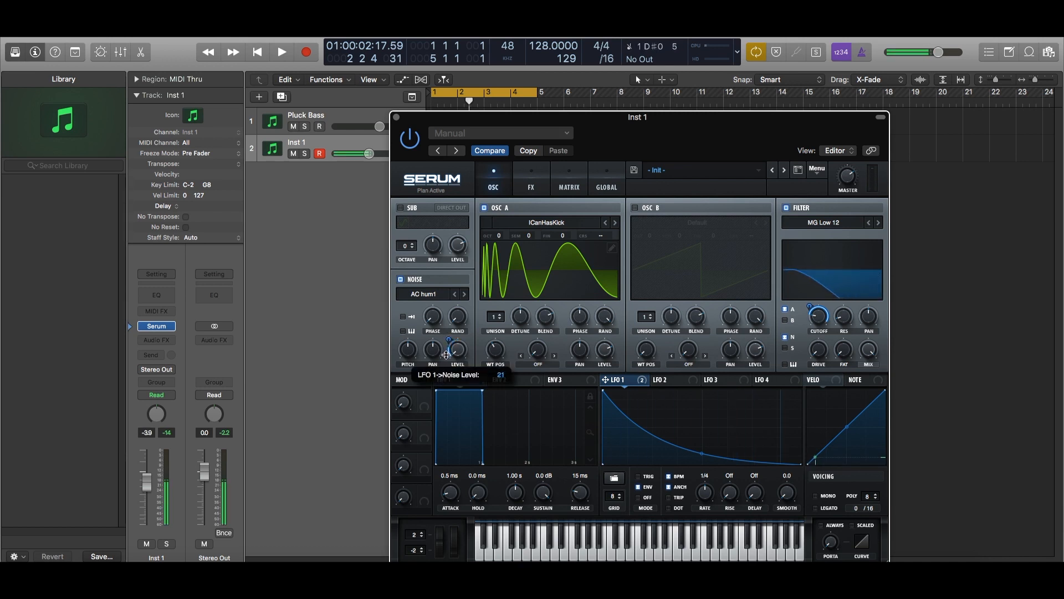
{"action": "left_click_drag", "start_coordinate": [446, 351], "coordinate": [447, 349]}
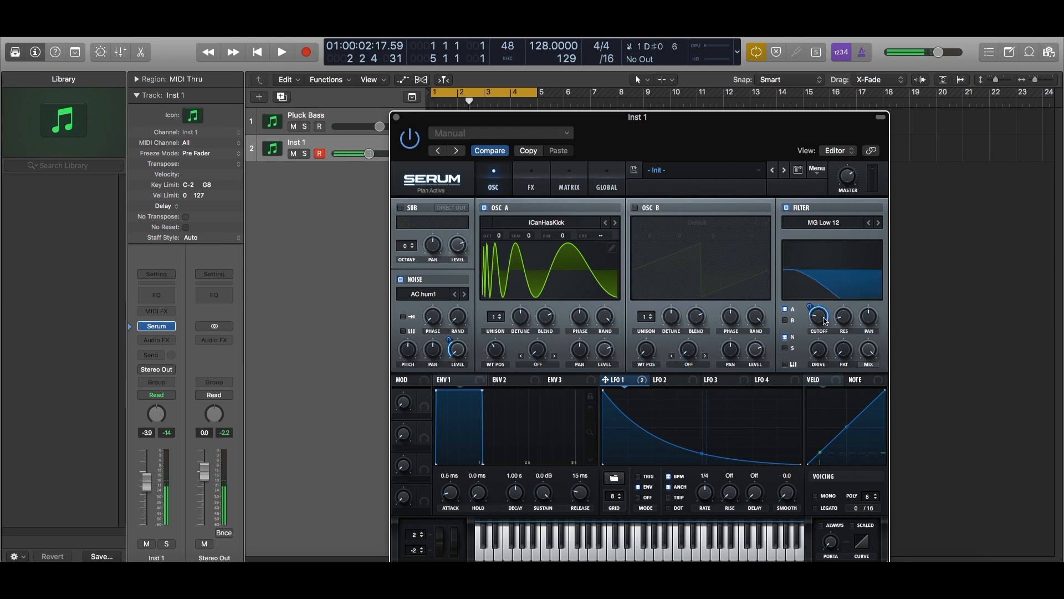
{"action": "left_click_drag", "start_coordinate": [811, 306], "coordinate": [808, 321]}
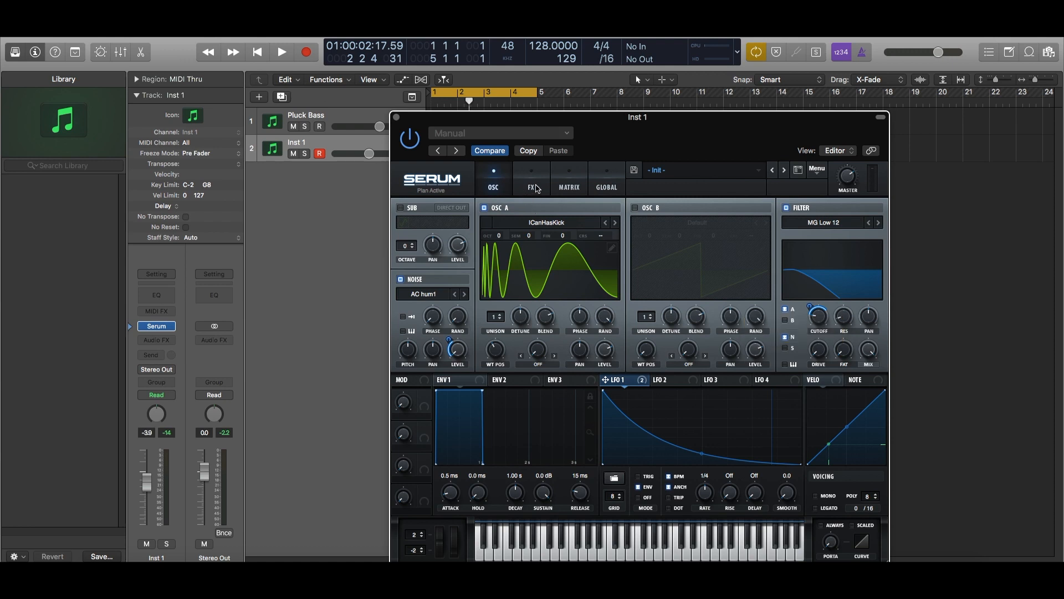
Step: Enable the sub oscillator with Direct Out and choose its second waveform
{"action": "left_click", "coordinate": [400, 208]}
{"action": "left_click", "coordinate": [444, 211]}
{"action": "left_click", "coordinate": [416, 224]}
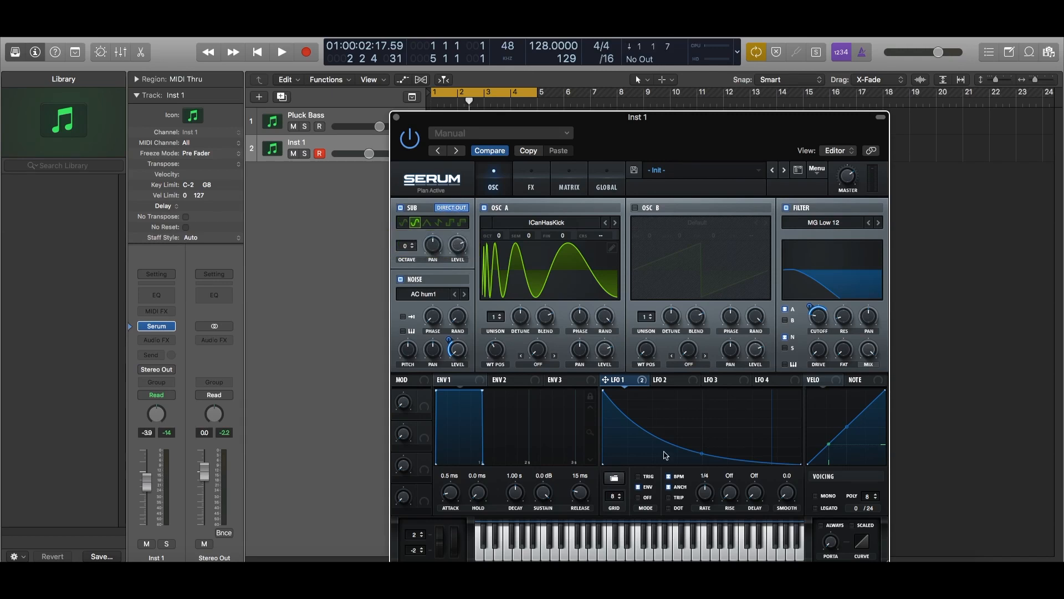
Step: Assign LFO 1 to modulate the sub oscillator's level
{"action": "left_click_drag", "start_coordinate": [608, 382], "coordinate": [554, 359]}
{"action": "left_click_drag", "start_coordinate": [498, 275], "coordinate": [458, 240]}
{"action": "mouse_move", "coordinate": [447, 240]}
Step: Enable the Hyper/Dimension effect, set the Hyper mix to 0%, and adjust the Dimension size and mix
{"action": "left_click", "coordinate": [534, 187]}
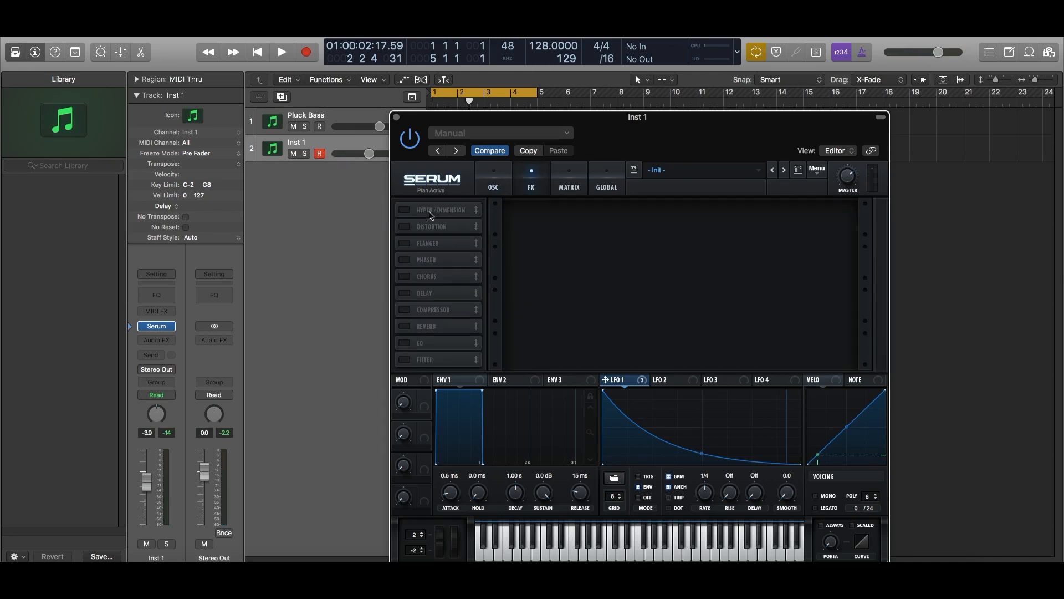
{"action": "left_click", "coordinate": [404, 210]}
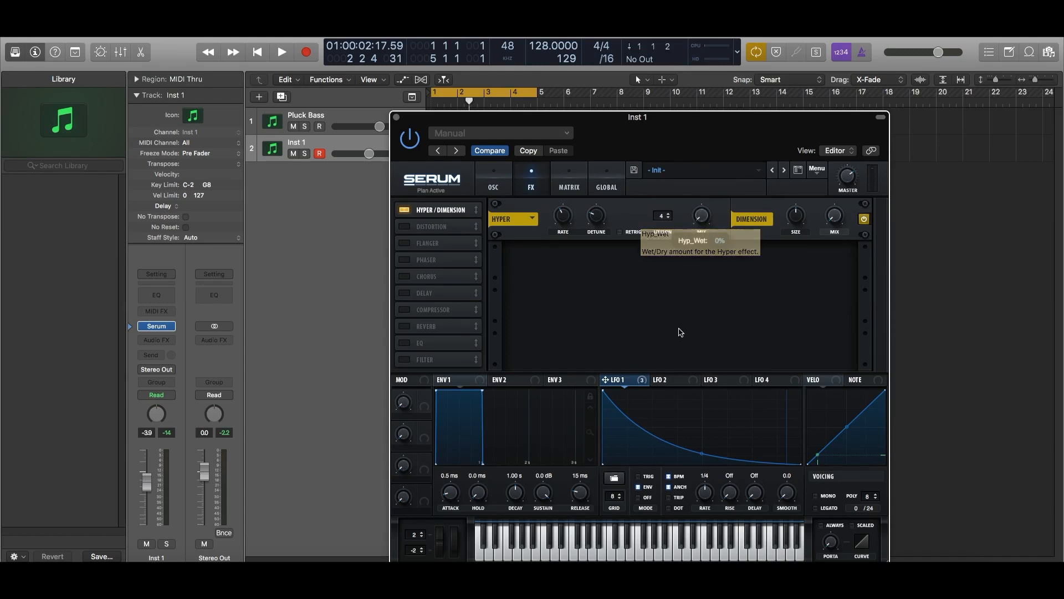
{"action": "mouse_move", "coordinate": [796, 219]}
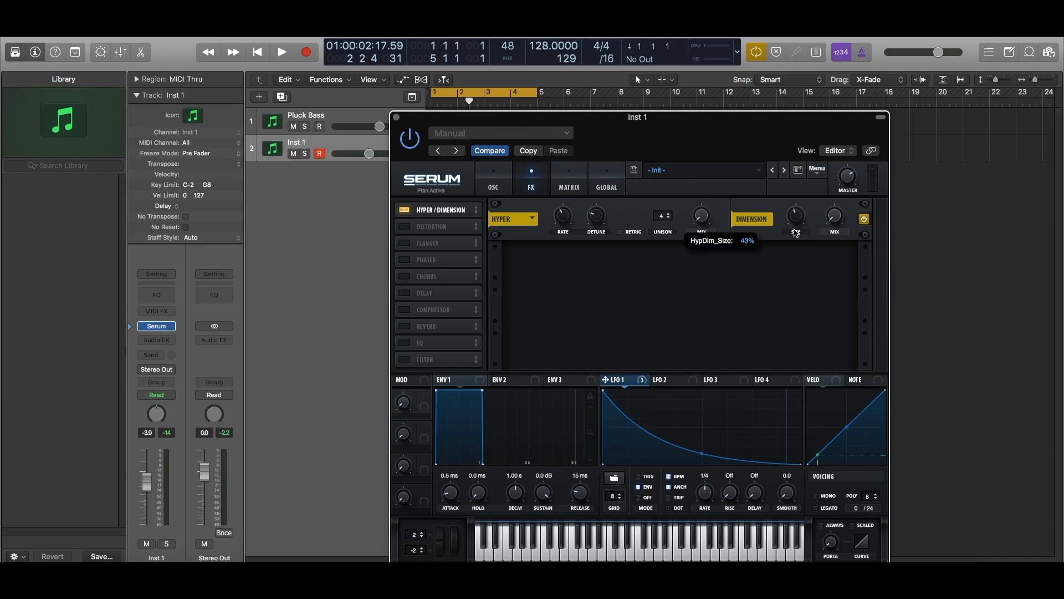
{"action": "mouse_move", "coordinate": [835, 217]}
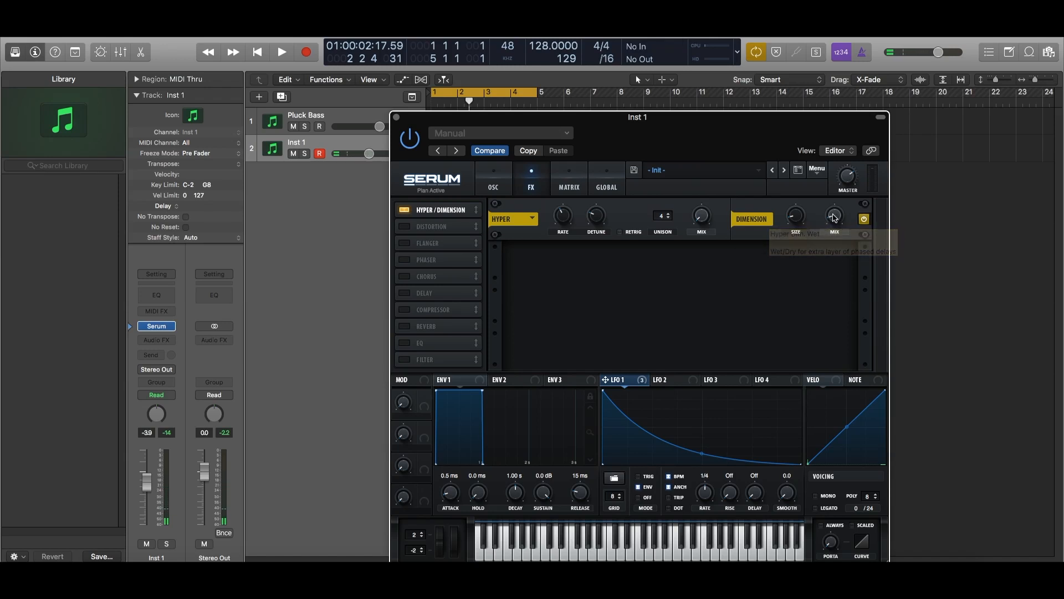
{"action": "scroll", "coordinate": [835, 218], "scroll_direction": "up", "scroll_amount": 5}
{"action": "scroll", "coordinate": [837, 218], "scroll_direction": "down", "scroll_amount": 2}
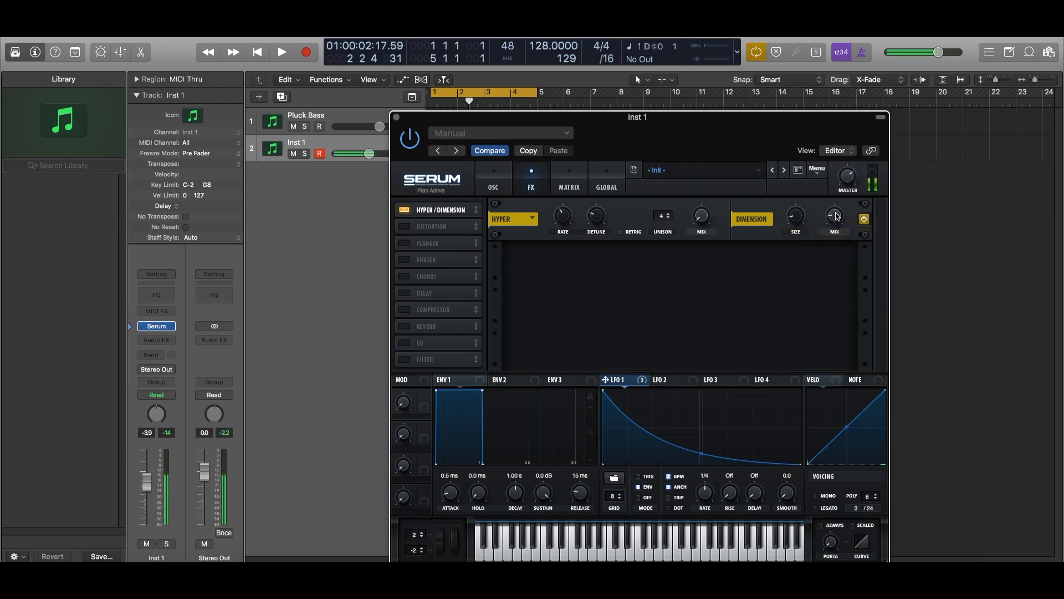
Step: Enable the Distortion effect in Tube mode and raise its drive to a moderately high level
{"action": "left_click", "coordinate": [492, 231]}
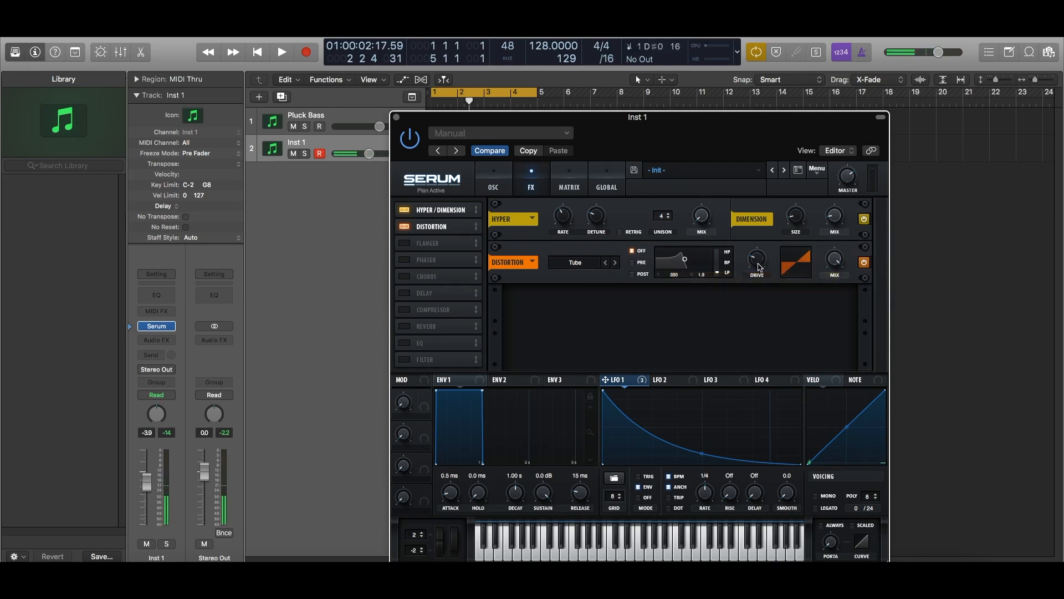
{"action": "mouse_move", "coordinate": [759, 267]}
{"action": "left_mouse_down"}
{"action": "mouse_move", "coordinate": [760, 224]}
{"action": "mouse_move", "coordinate": [759, 256]}
{"action": "left_mouse_up"}
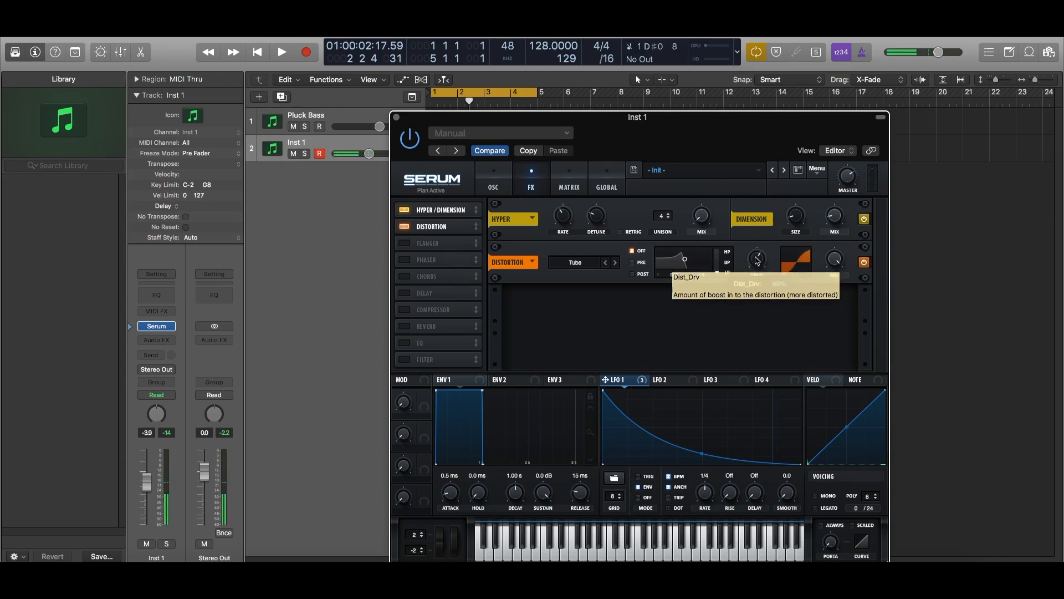
{"action": "left_click", "coordinate": [760, 260]}
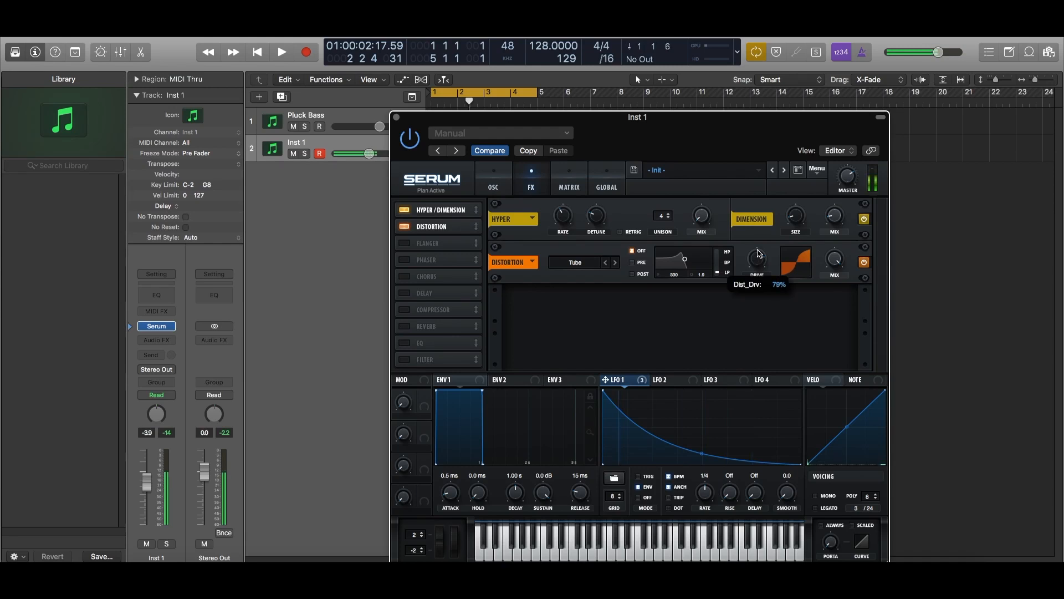
{"action": "left_click_drag", "start_coordinate": [759, 260], "coordinate": [757, 276]}
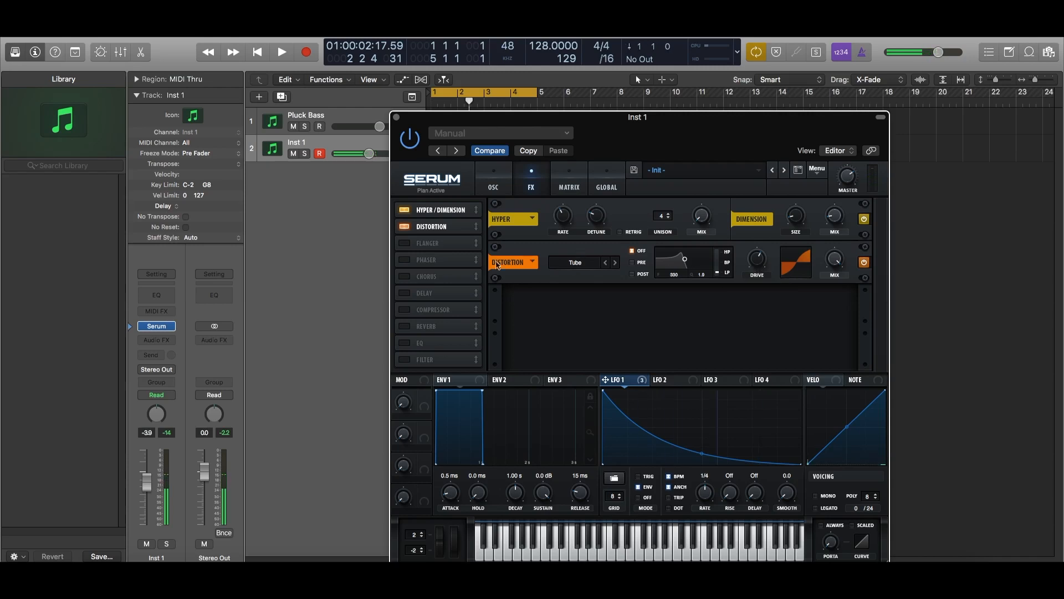
Step: Enable the Compressor effect and turn on its Multiband mode
{"action": "left_click", "coordinate": [406, 310]}
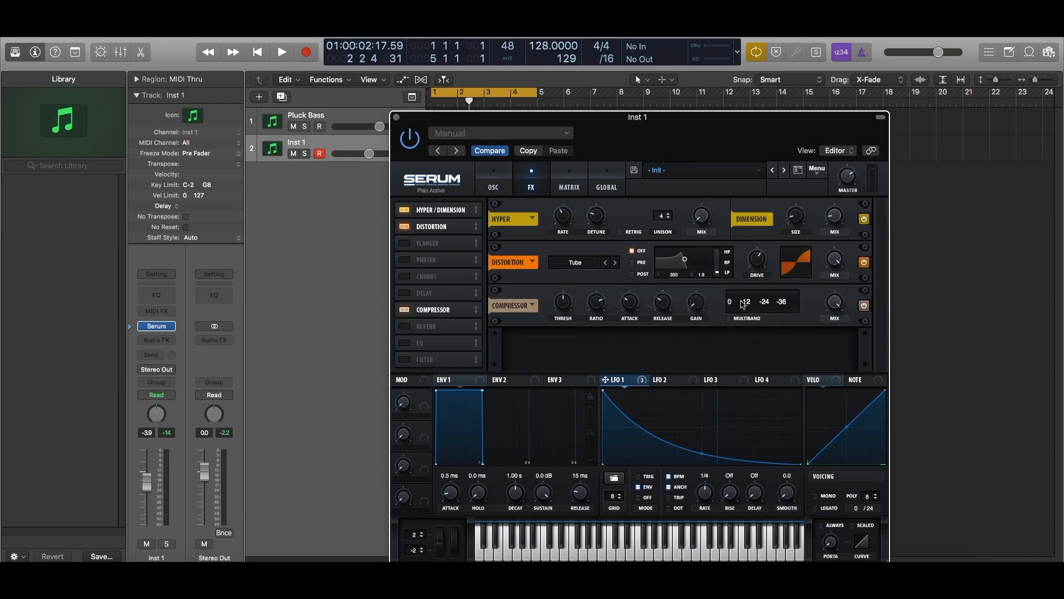
{"action": "left_click", "coordinate": [730, 318]}
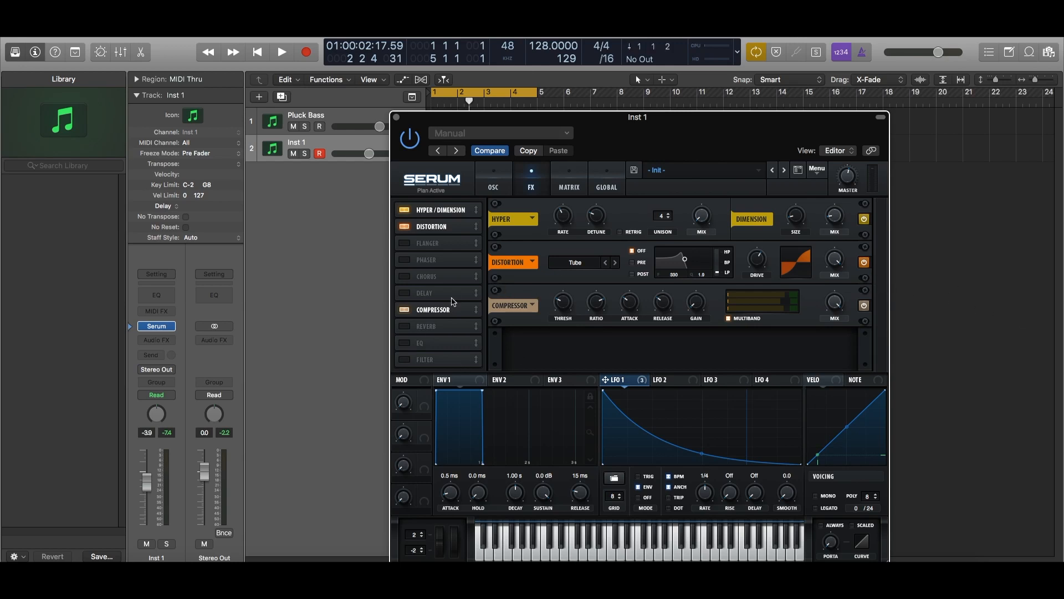
Step: Enable the Filter effect, assign LFO 1 to its cutoff, and lower the base cutoff frequency
{"action": "left_click", "coordinate": [405, 359]}
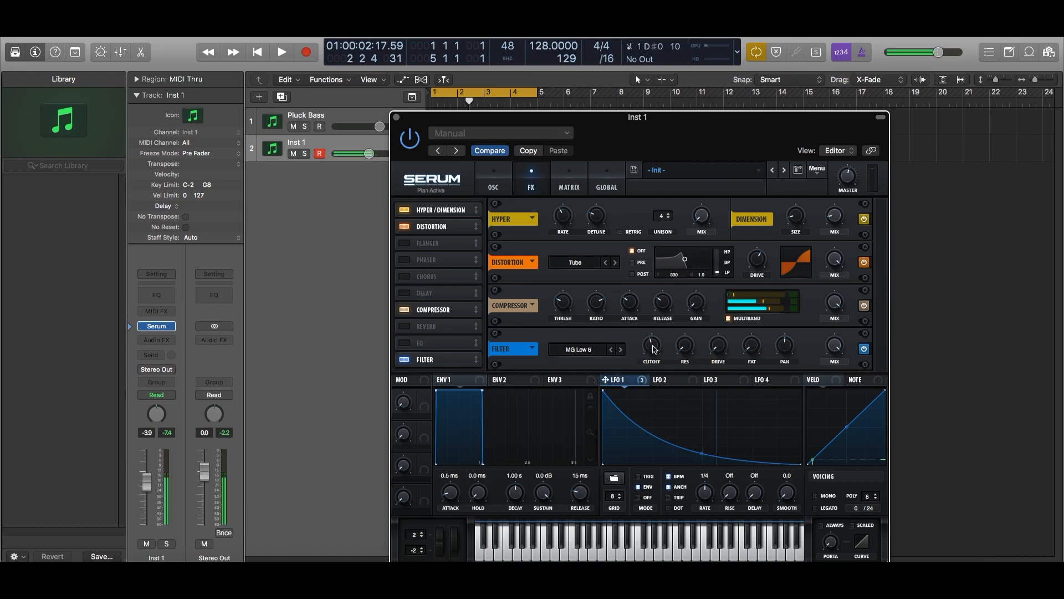
{"action": "mouse_move", "coordinate": [652, 355]}
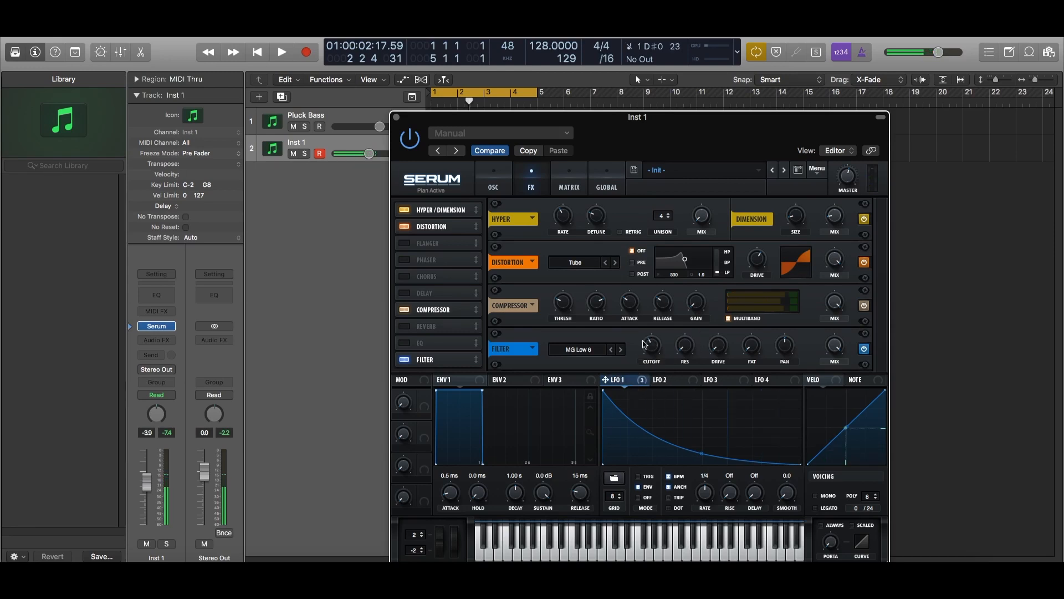
{"action": "left_click_drag", "start_coordinate": [606, 380], "coordinate": [656, 350]}
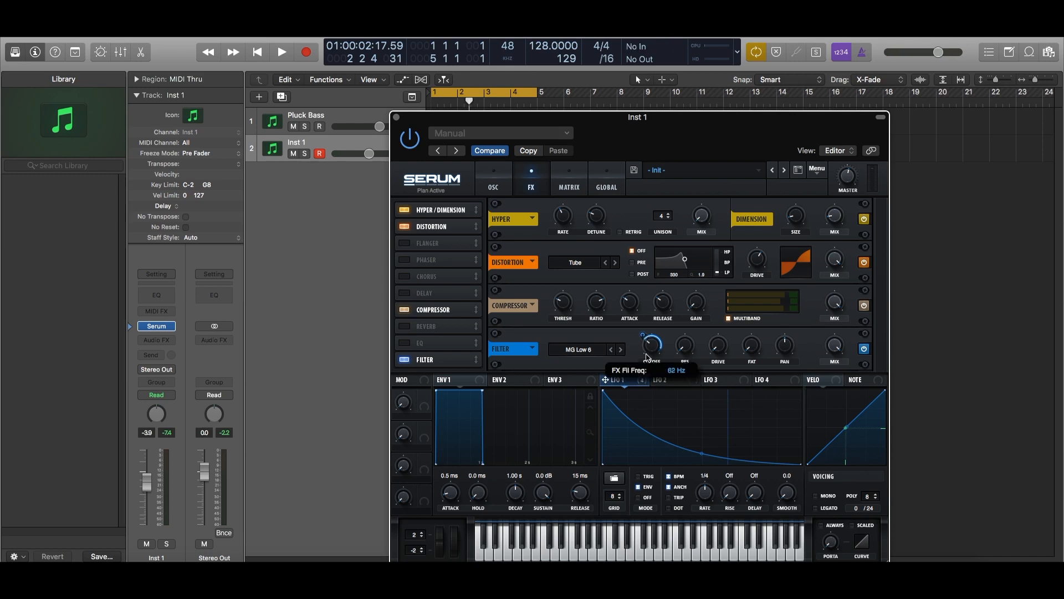
{"action": "mouse_move", "coordinate": [649, 353]}
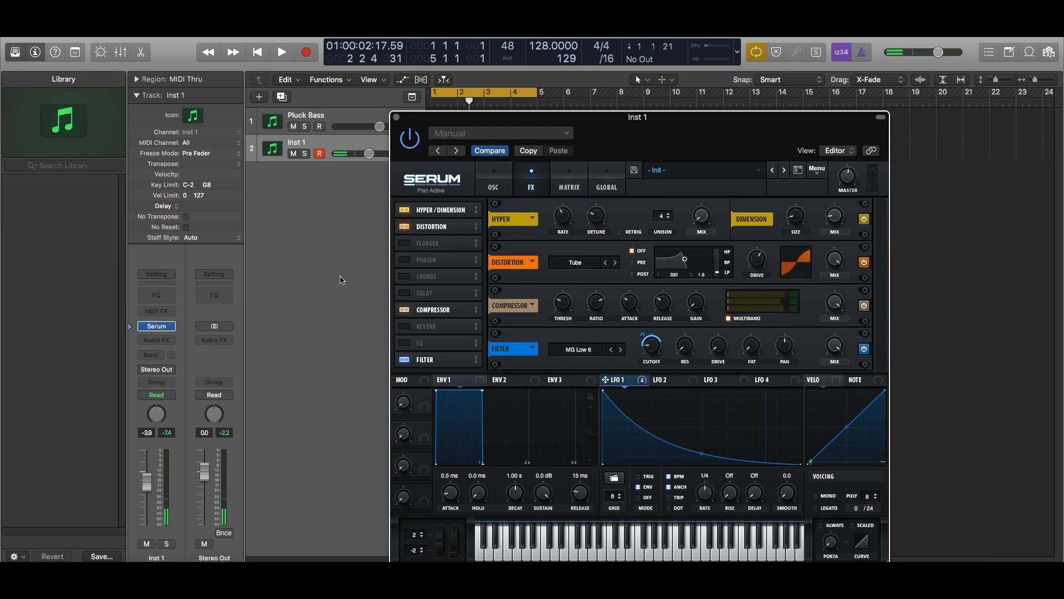
Step: Enable the Chorus effect and reduce its mix to below the halfway point
{"action": "left_click", "coordinate": [404, 277]}
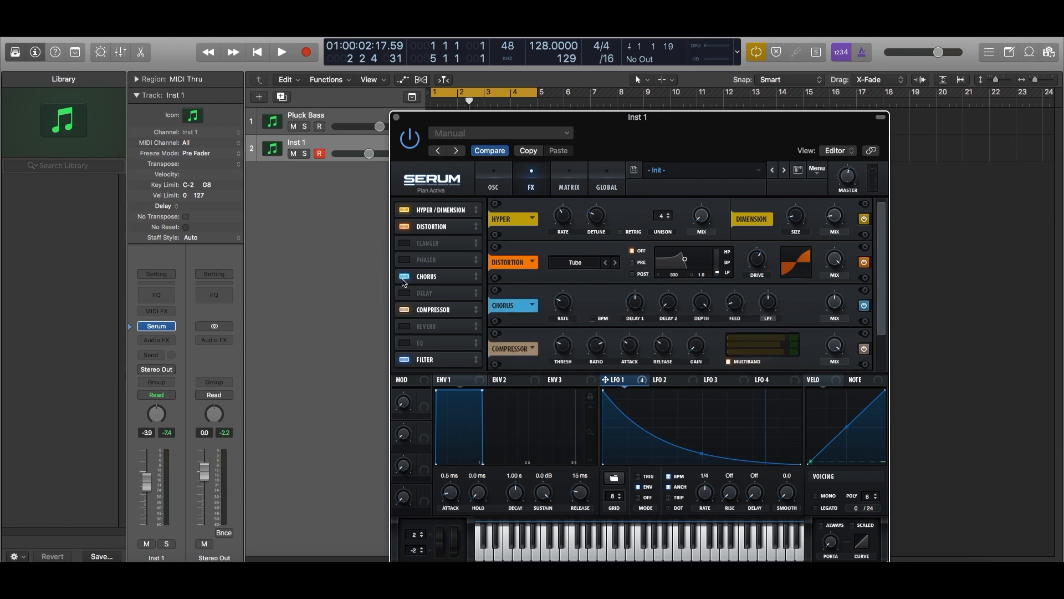
{"action": "left_click_drag", "start_coordinate": [880, 311], "coordinate": [882, 357]}
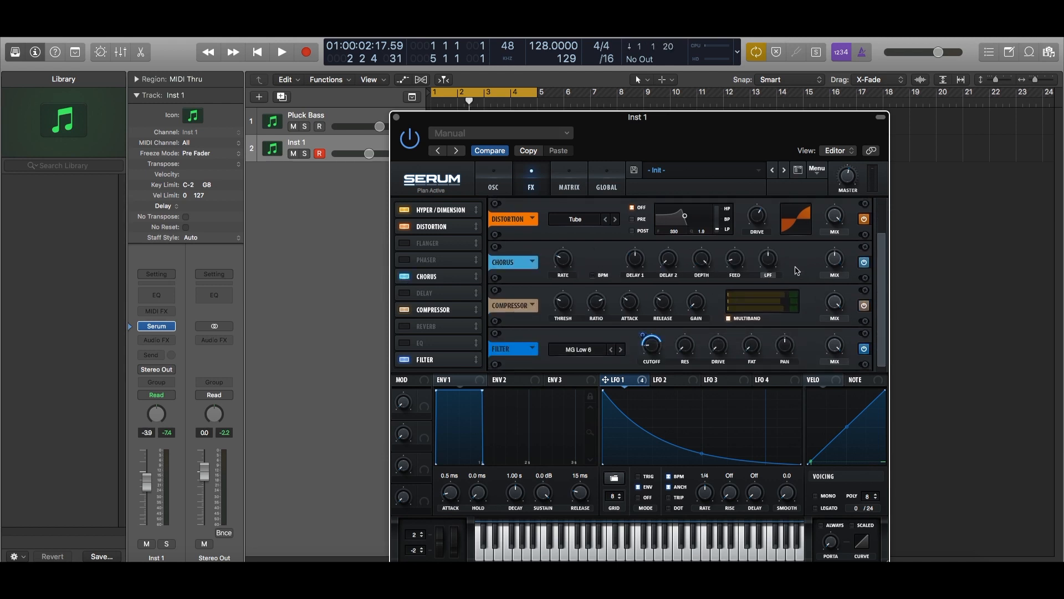
{"action": "mouse_move", "coordinate": [837, 258]}
{"action": "left_mouse_down"}
{"action": "mouse_move", "coordinate": [835, 290]}
{"action": "mouse_move", "coordinate": [836, 254]}
{"action": "left_mouse_up"}
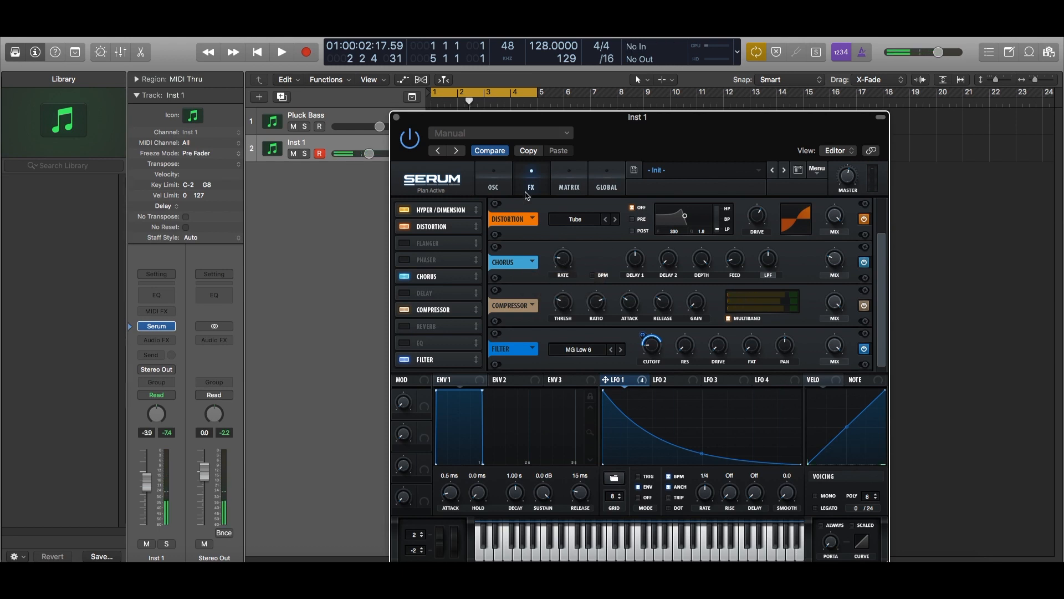
Step: Set oscillator A's warp mode to Asym + and adjust the warp amount to reshape the waveform
{"action": "left_click", "coordinate": [493, 188]}
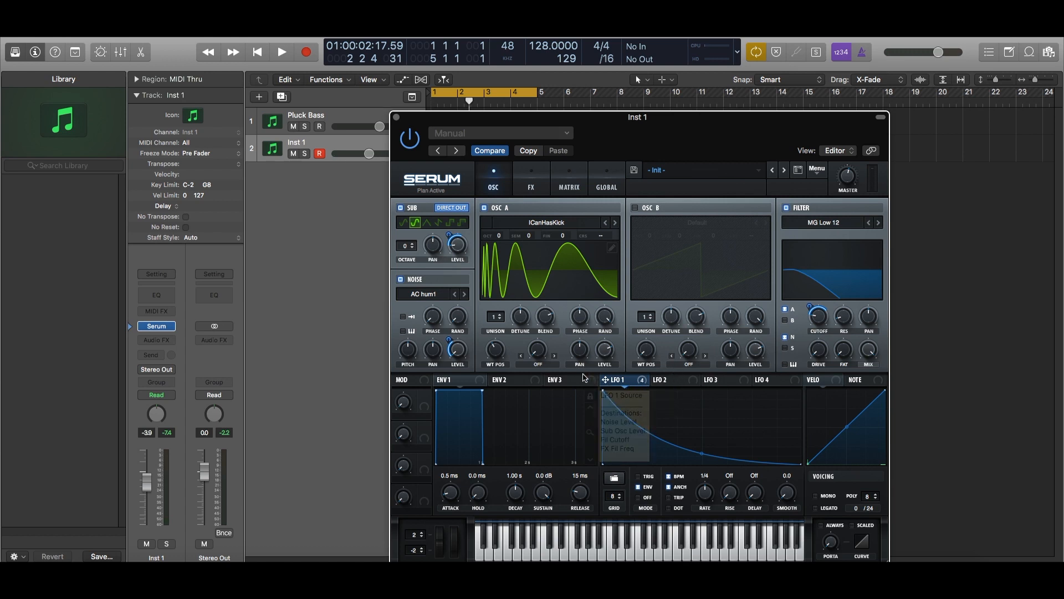
{"action": "left_click", "coordinate": [541, 365]}
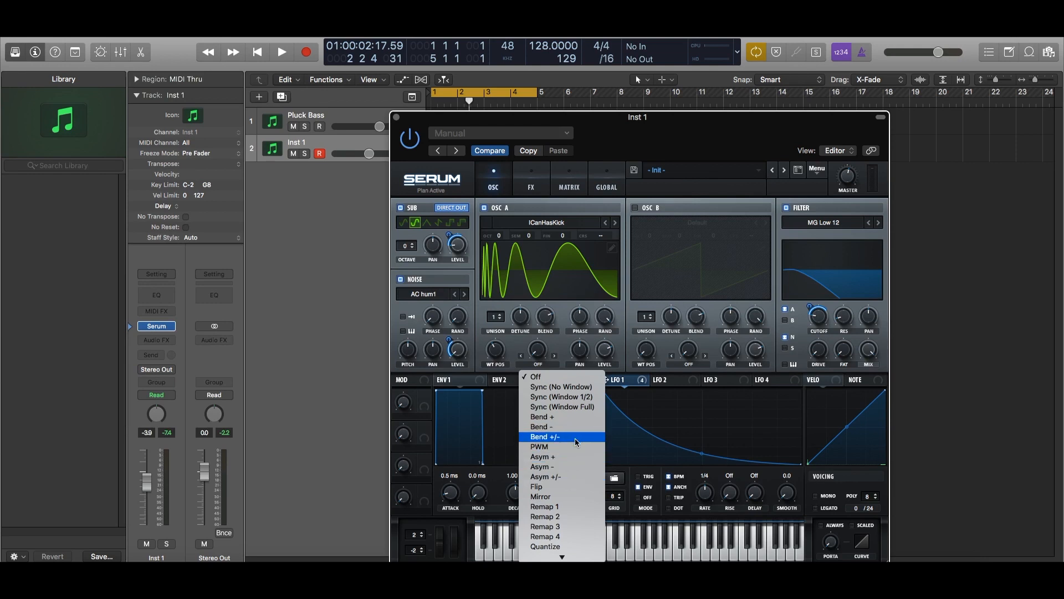
{"action": "left_click", "coordinate": [571, 456]}
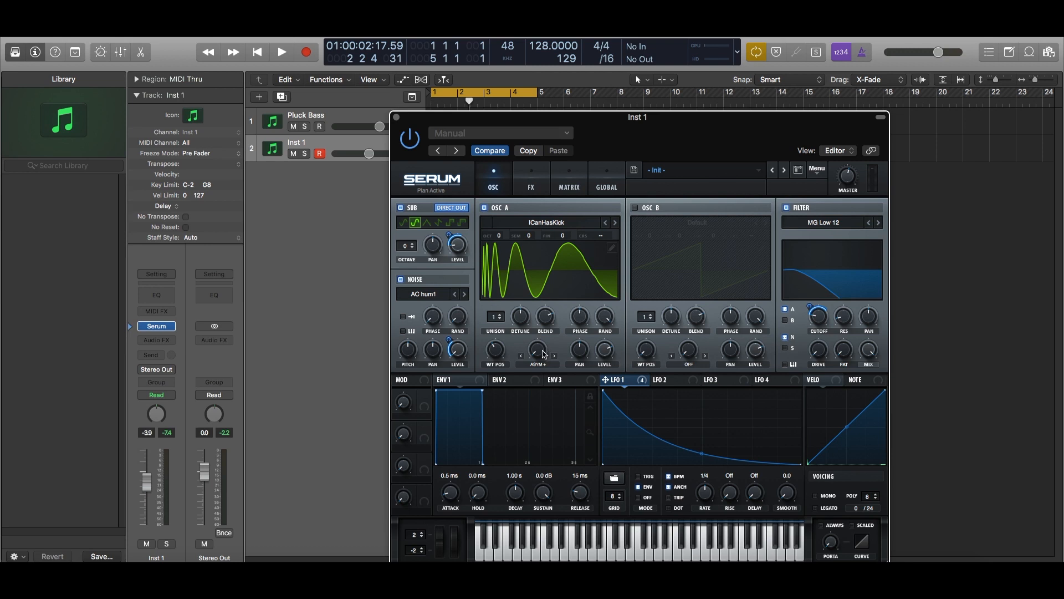
{"action": "left_click_drag", "start_coordinate": [543, 355], "coordinate": [530, 327]}
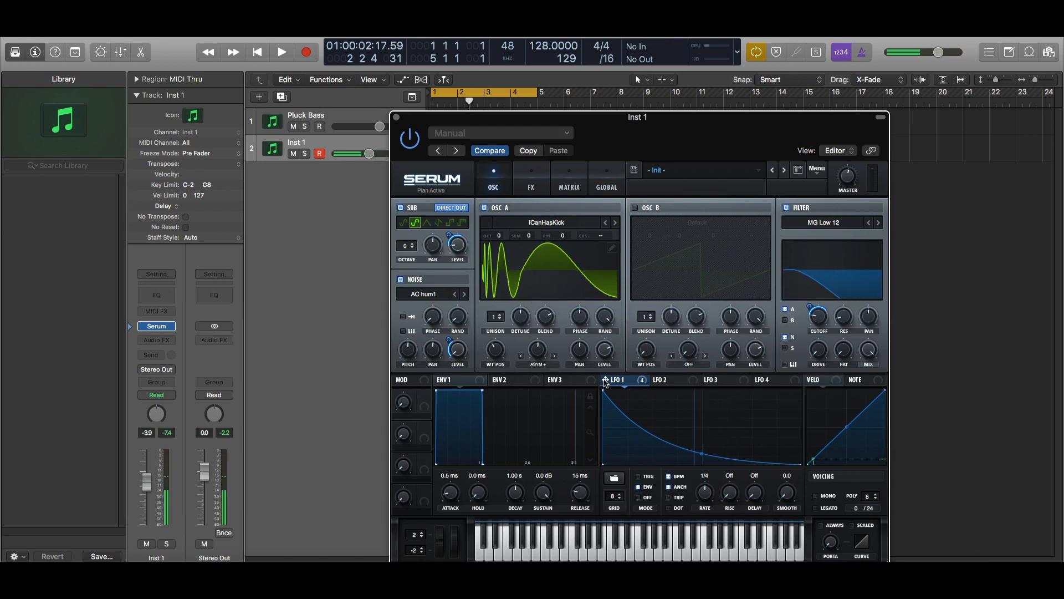
Step: Assign LFO 1 to modulate oscillator A's Asym + warp amount
{"action": "left_click_drag", "start_coordinate": [605, 380], "coordinate": [538, 351]}
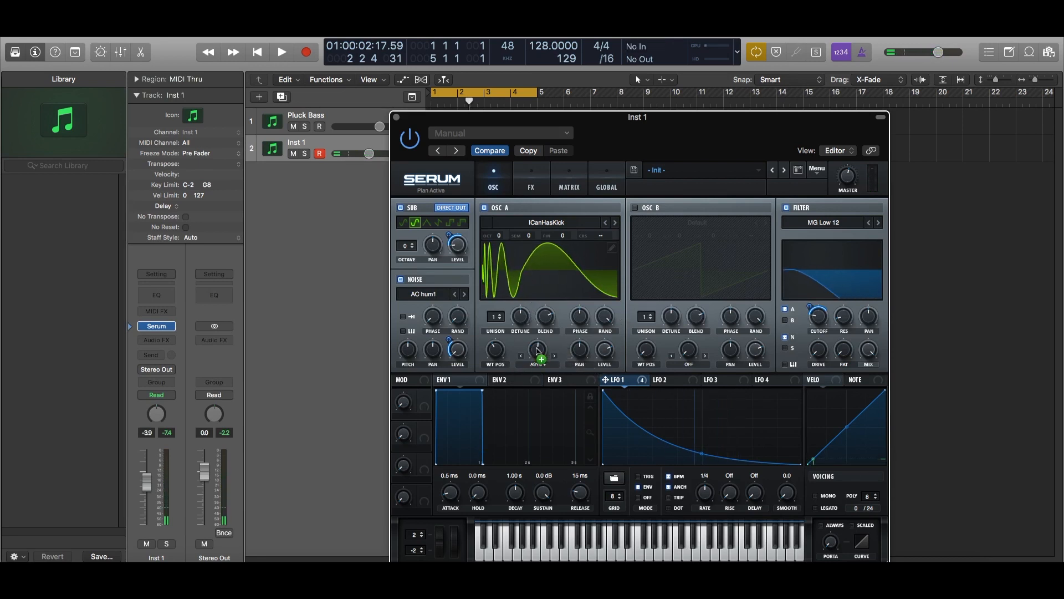
{"action": "mouse_move", "coordinate": [539, 350]}
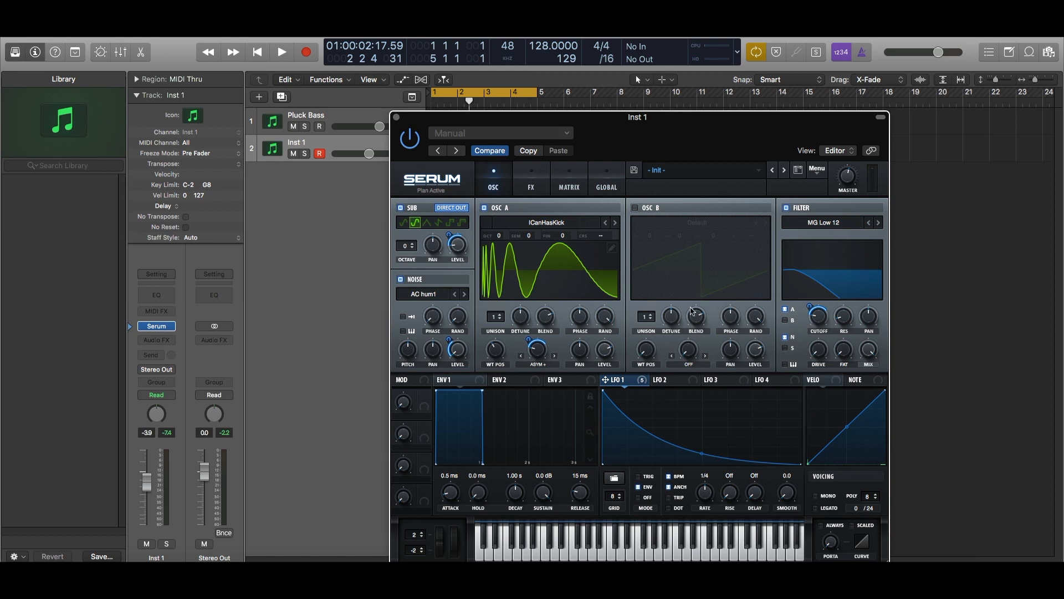
{"action": "mouse_move", "coordinate": [828, 321]}
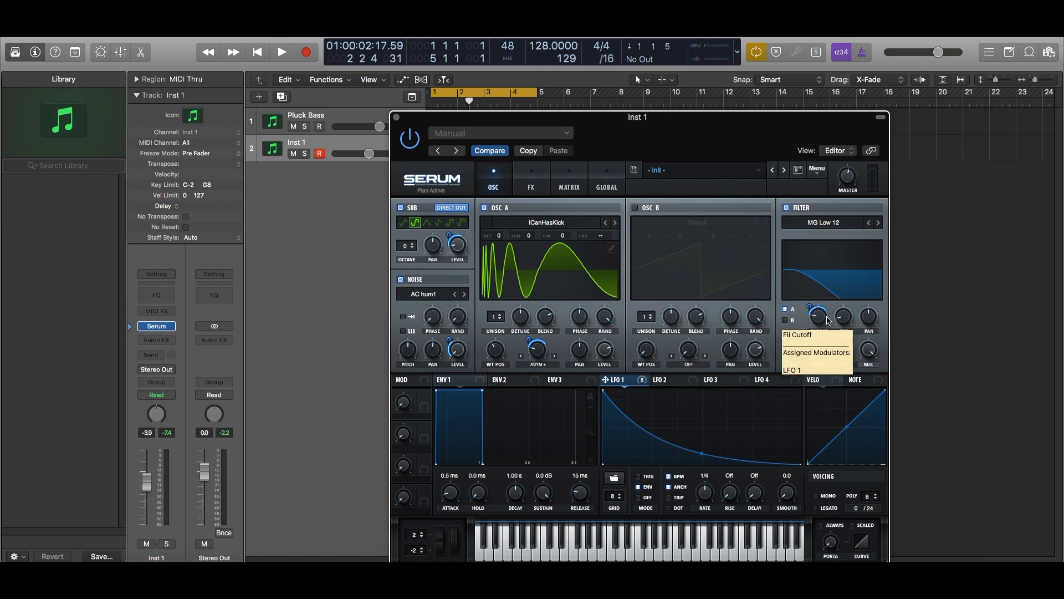